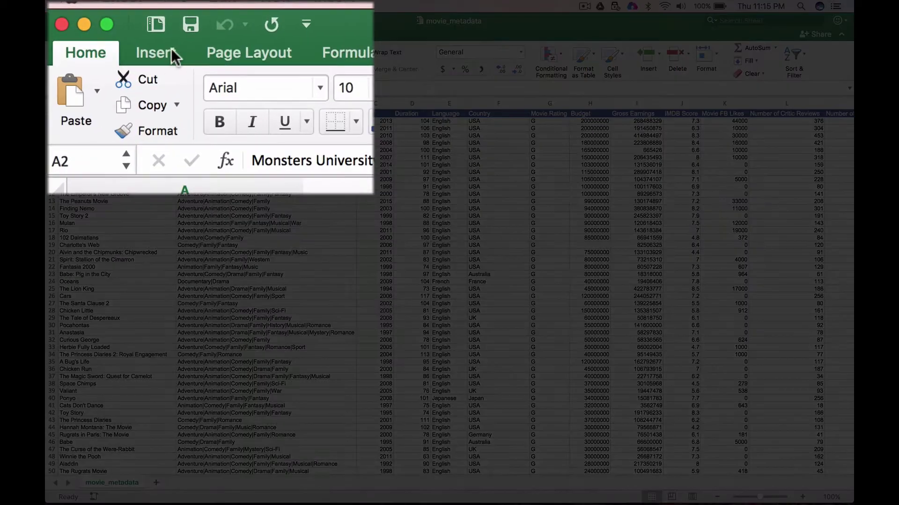
Insert a pivot table from movie_metadata!$A$1:$U$4521 on a new worksheet
{"action": "left_click", "coordinate": [170, 51]}
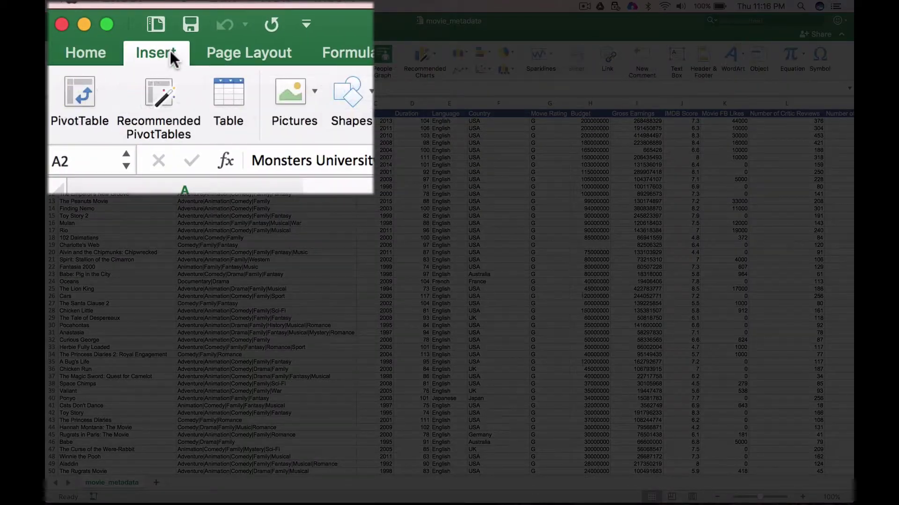
{"action": "left_click", "coordinate": [87, 98]}
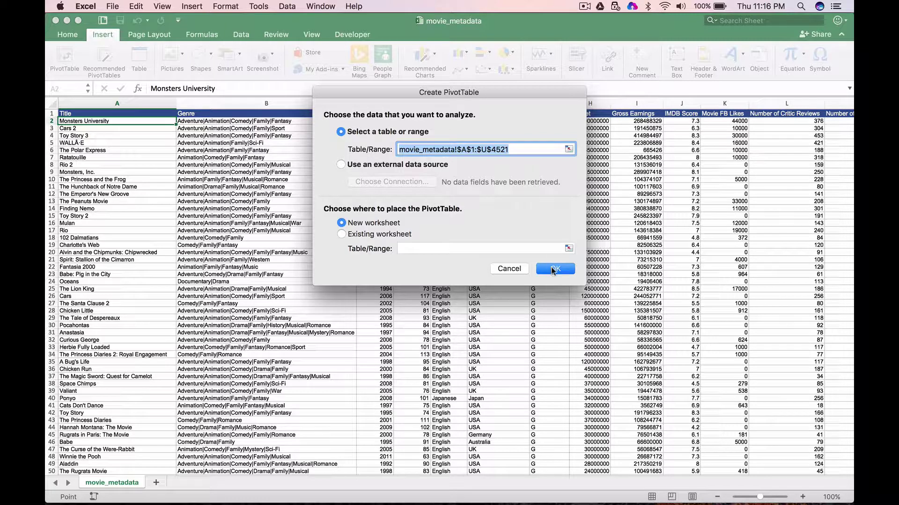
{"action": "left_click", "coordinate": [553, 270]}
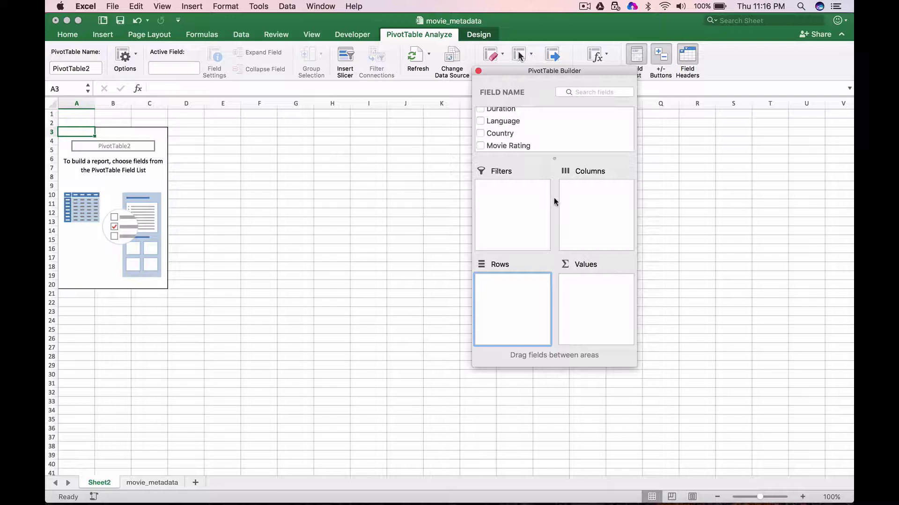
{"action": "scroll", "coordinate": [557, 147], "scroll_direction": "up", "scroll_amount": 3}
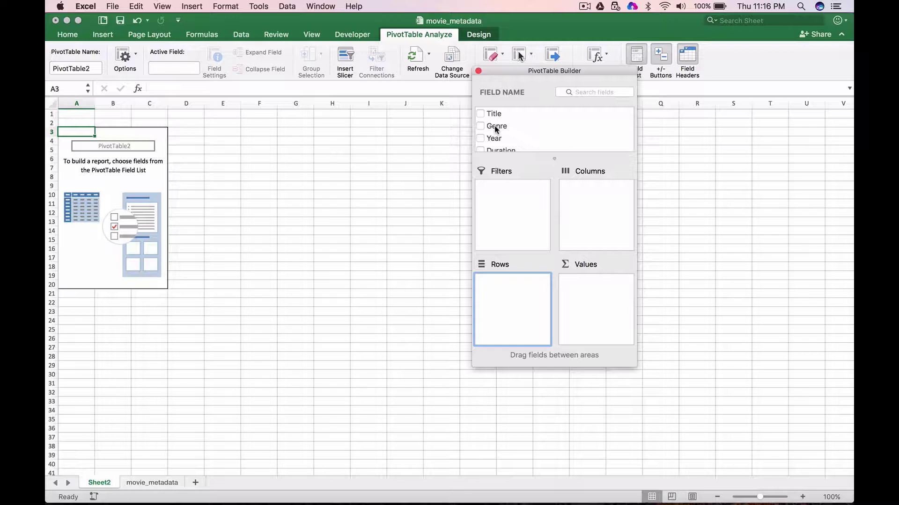
Put Year in the pivot rows, try it as Count of Year, then return it to Rows
{"action": "left_click_drag", "start_coordinate": [495, 138], "coordinate": [504, 284]}
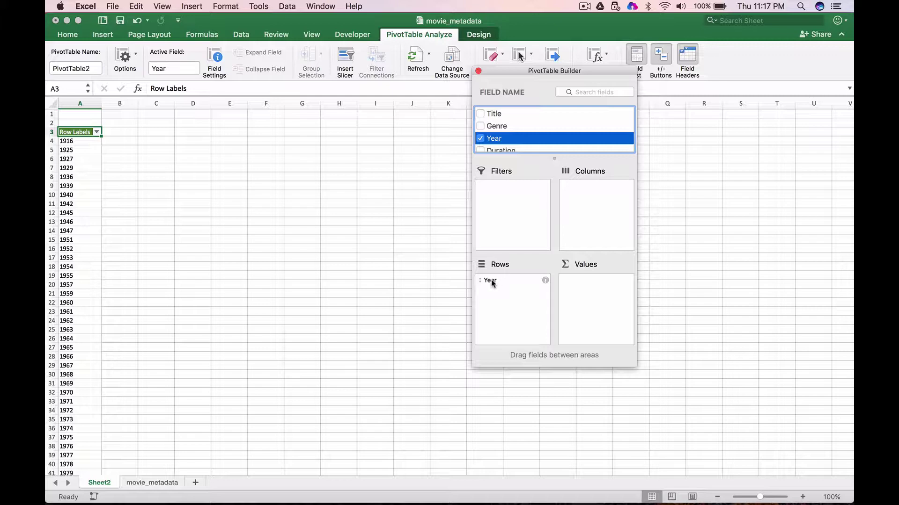
{"action": "left_click_drag", "start_coordinate": [491, 280], "coordinate": [598, 287]}
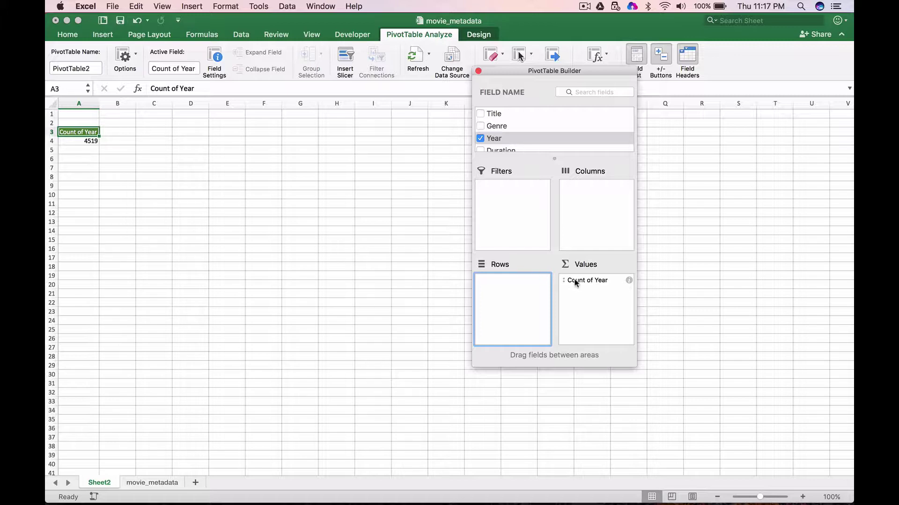
{"action": "left_click_drag", "start_coordinate": [574, 279], "coordinate": [518, 283]}
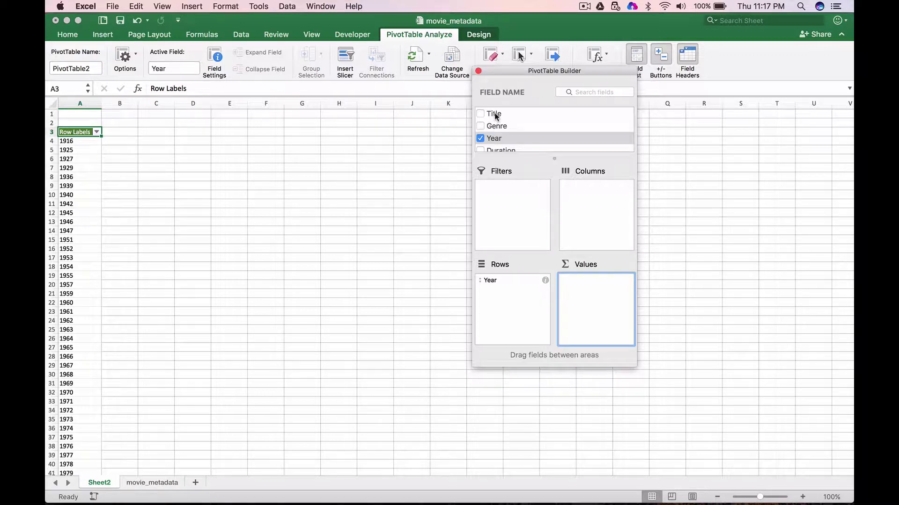
{"action": "left_click_drag", "start_coordinate": [494, 114], "coordinate": [593, 288]}
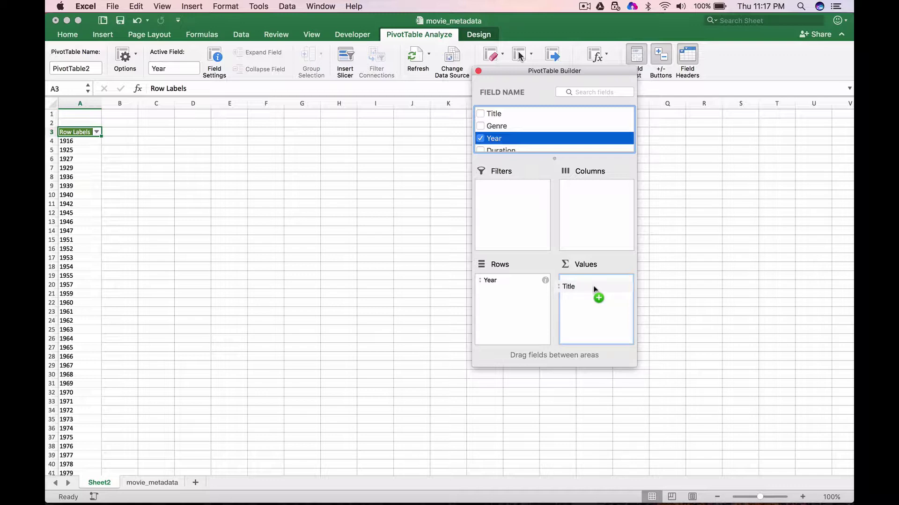
{"action": "left_click_drag", "start_coordinate": [593, 289], "coordinate": [593, 287]}
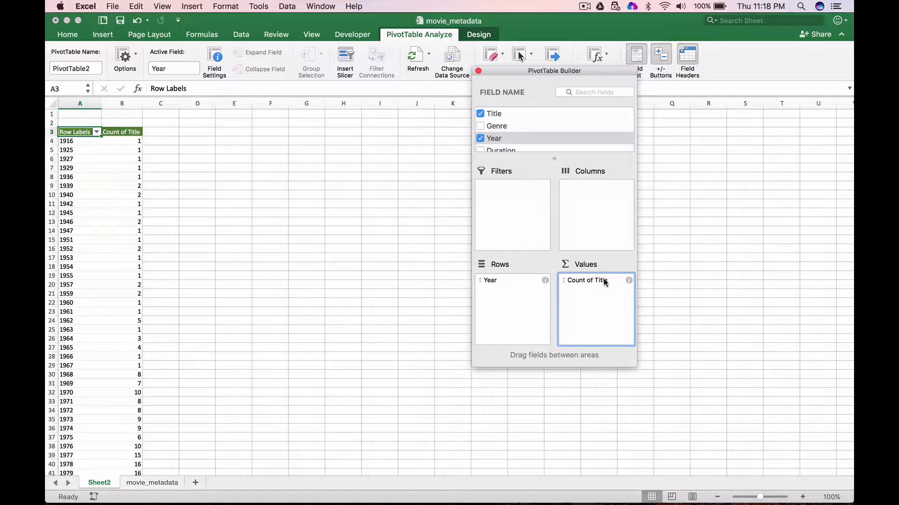
{"action": "left_click_drag", "start_coordinate": [603, 284], "coordinate": [559, 146]}
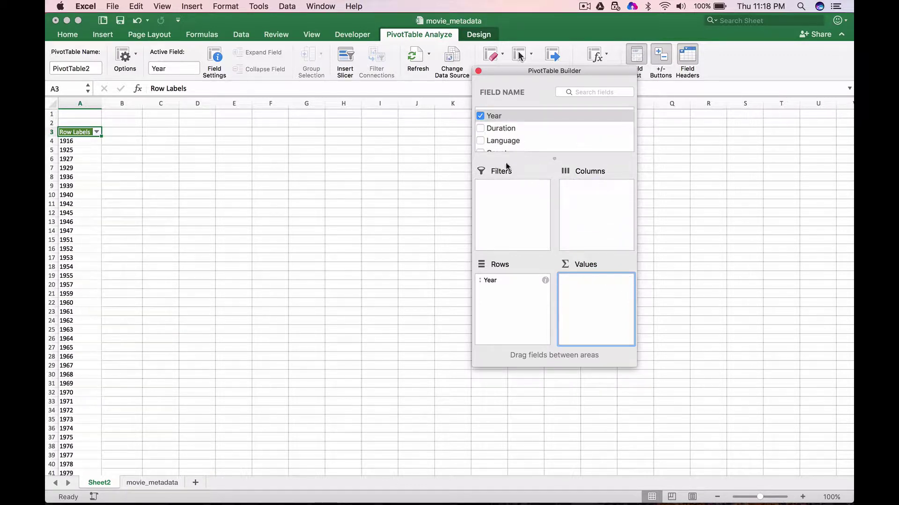
Replace Year with Movie Rating as the pivot's row field
{"action": "left_click_drag", "start_coordinate": [492, 279], "coordinate": [523, 136]}
{"action": "scroll", "coordinate": [523, 137], "scroll_direction": "up", "scroll_amount": 2}
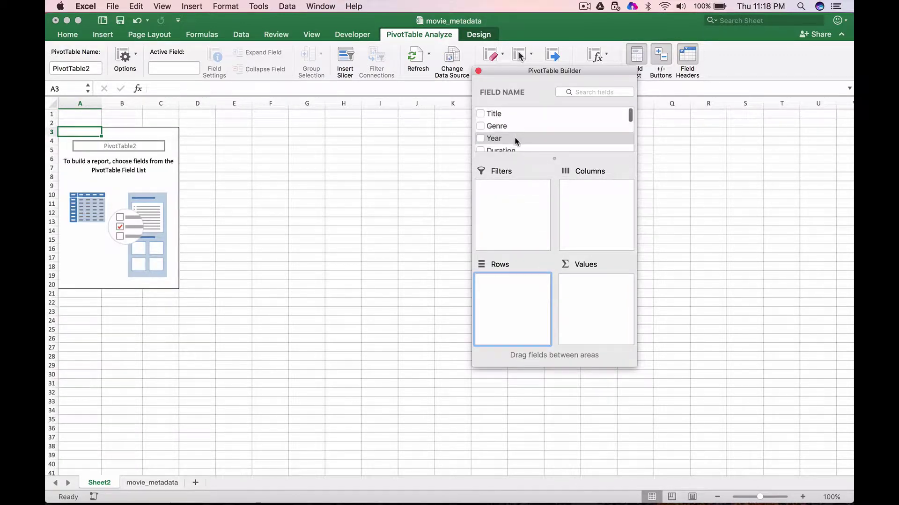
{"action": "scroll", "coordinate": [526, 139], "scroll_direction": "down", "scroll_amount": 5}
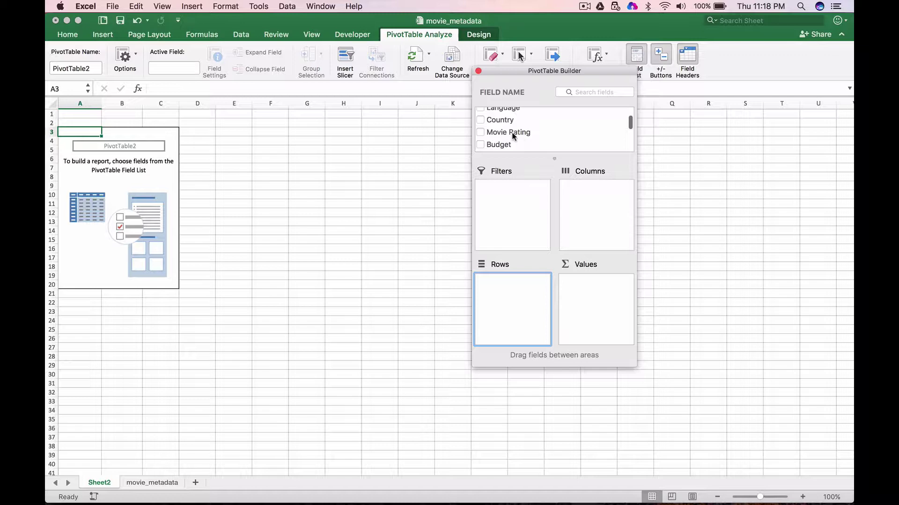
{"action": "left_click_drag", "start_coordinate": [514, 134], "coordinate": [513, 282]}
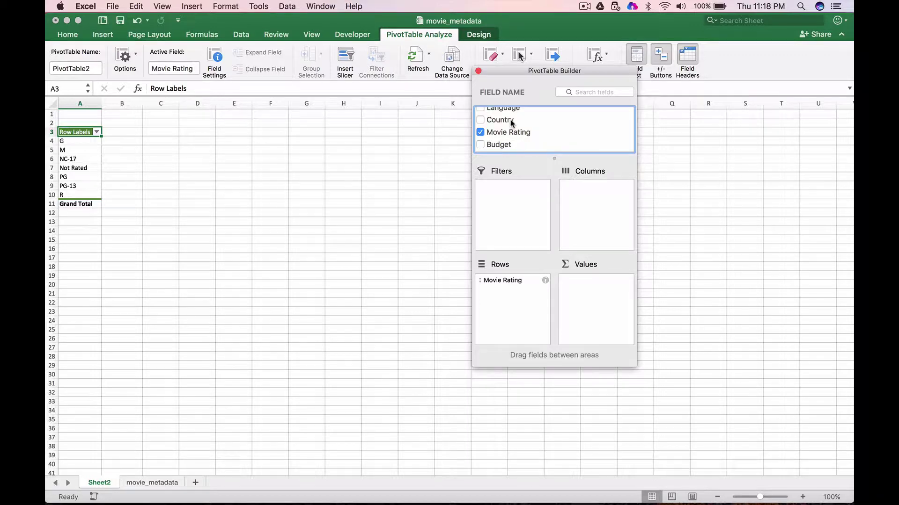
Add Title and Budget to the pivot values, counting 4520 titles and 4206 budgets
{"action": "scroll", "coordinate": [510, 120], "scroll_direction": "up", "scroll_amount": 5}
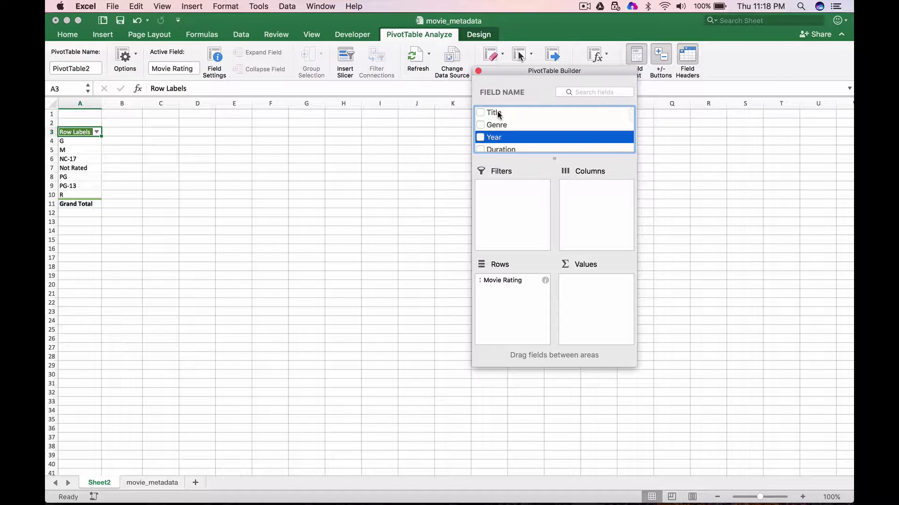
{"action": "left_click_drag", "start_coordinate": [499, 114], "coordinate": [596, 285]}
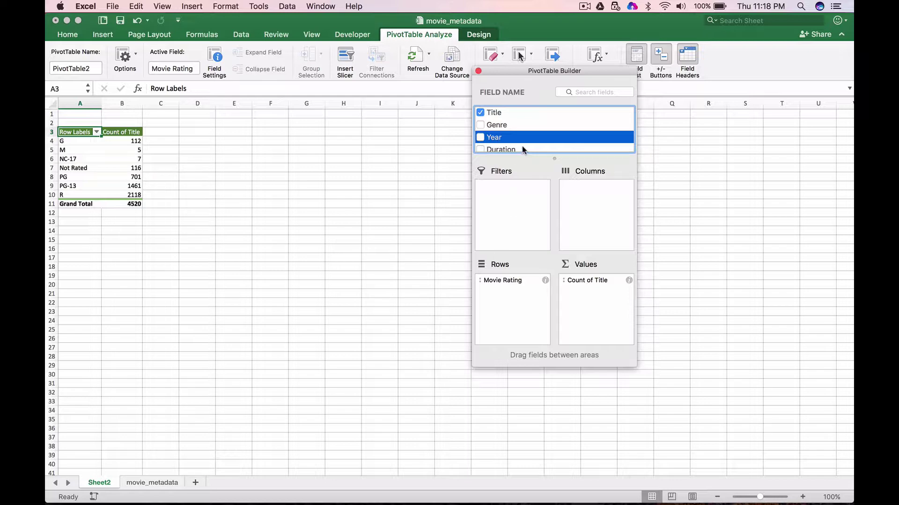
{"action": "scroll", "coordinate": [522, 149], "scroll_direction": "down", "scroll_amount": 4}
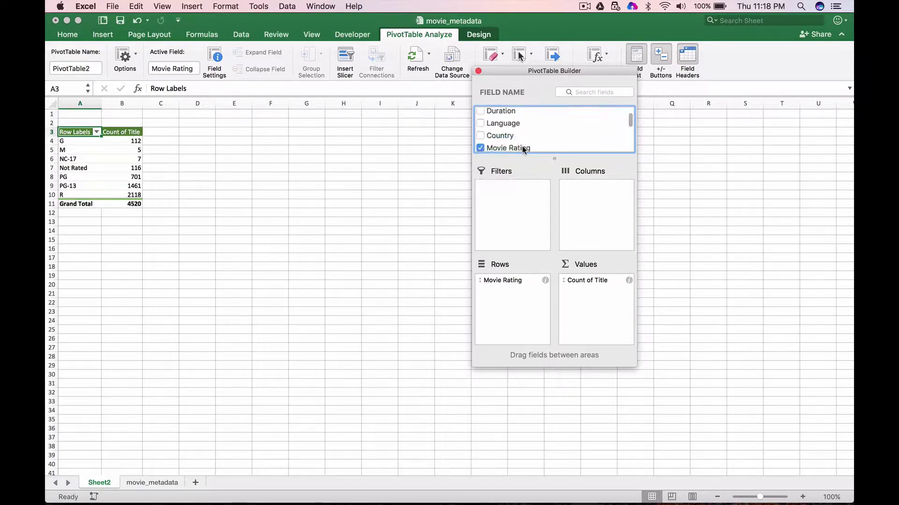
{"action": "scroll", "coordinate": [522, 148], "scroll_direction": "down", "scroll_amount": 4}
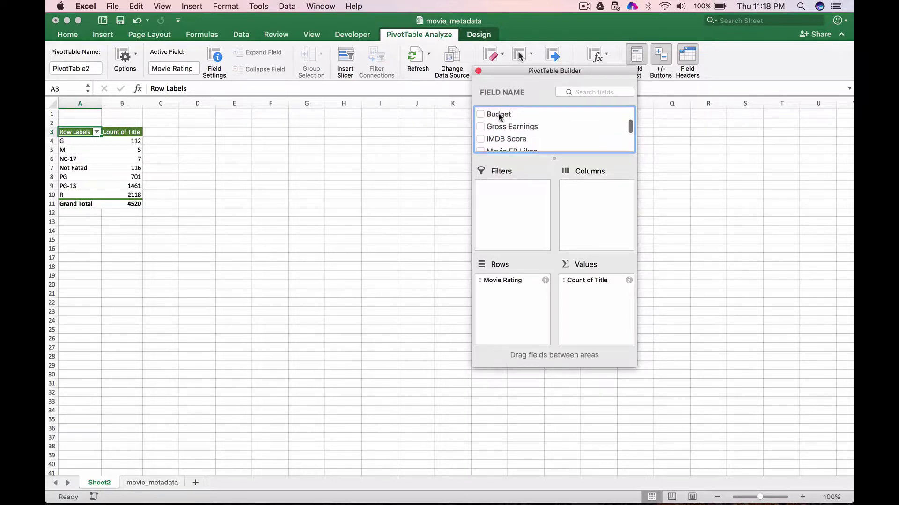
{"action": "left_click_drag", "start_coordinate": [500, 116], "coordinate": [595, 297]}
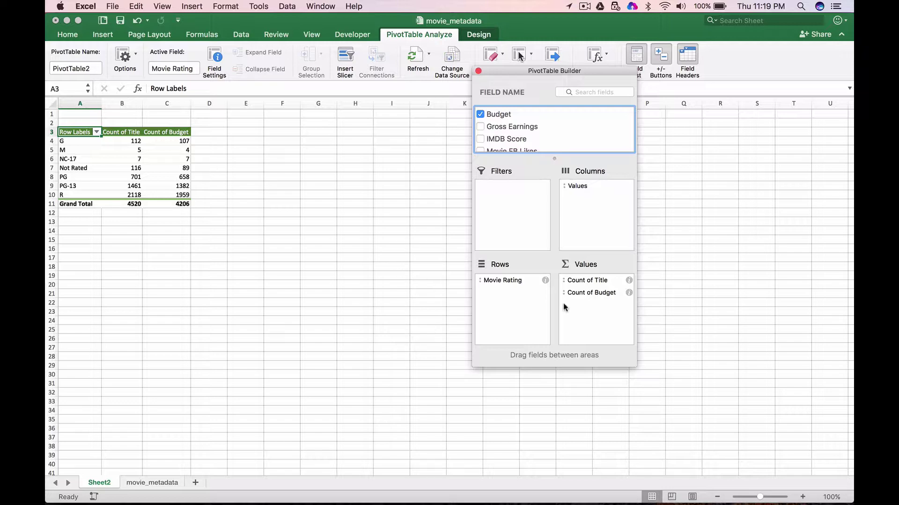
Summarize Budget by Average and add Gross Earnings to the values, also averaged
{"action": "left_click", "coordinate": [628, 293]}
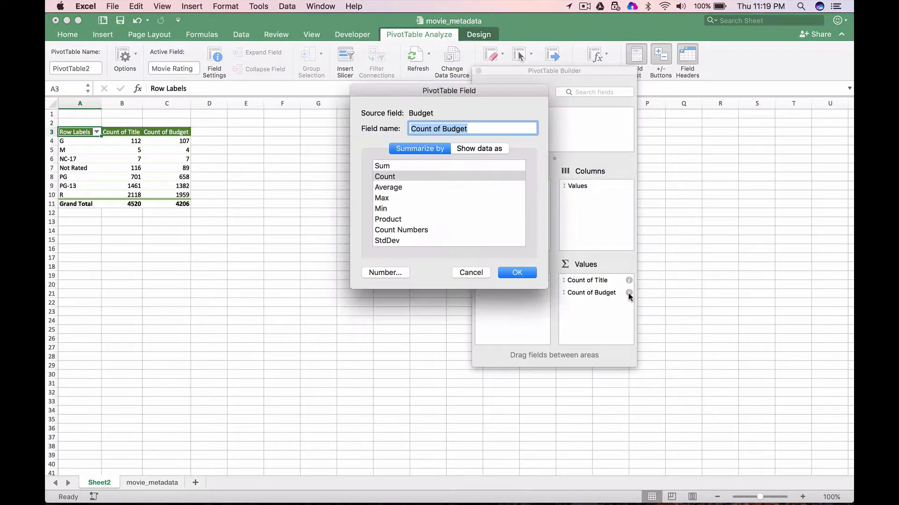
{"action": "double_click", "coordinate": [389, 187]}
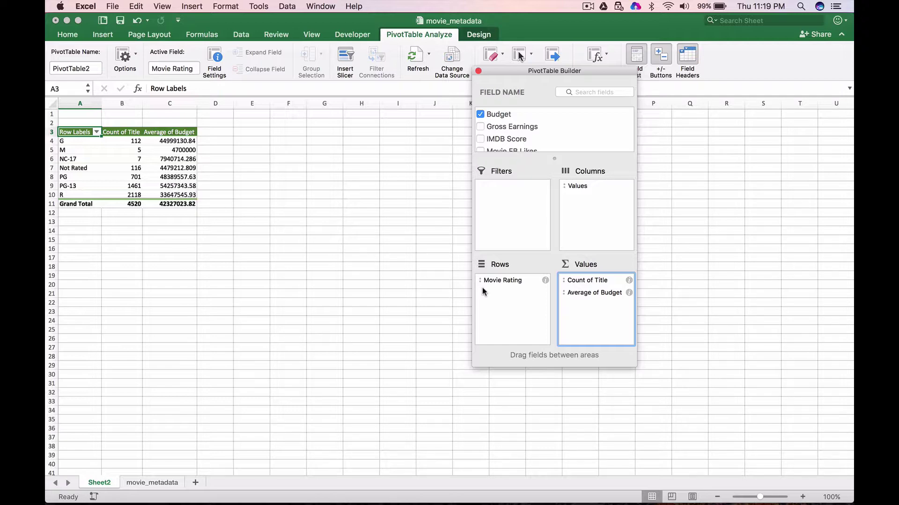
{"action": "left_click_drag", "start_coordinate": [505, 126], "coordinate": [593, 305]}
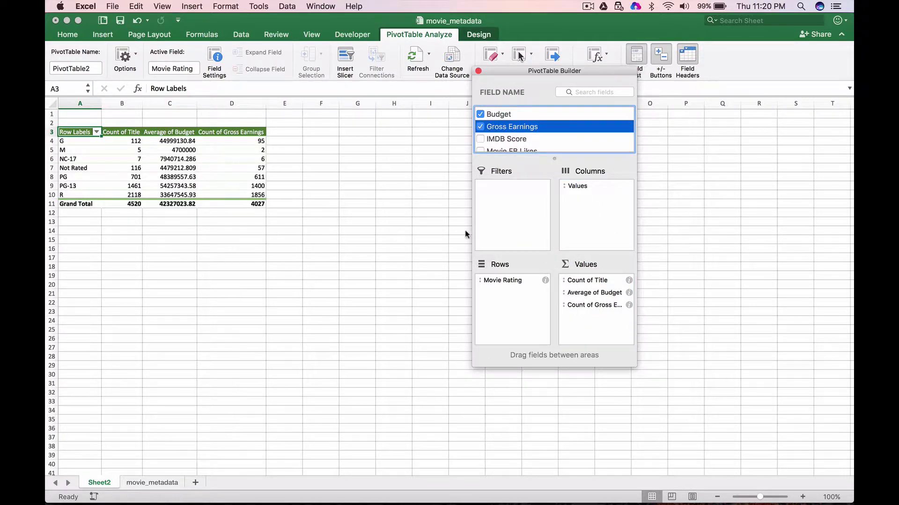
{"action": "left_click", "coordinate": [628, 305]}
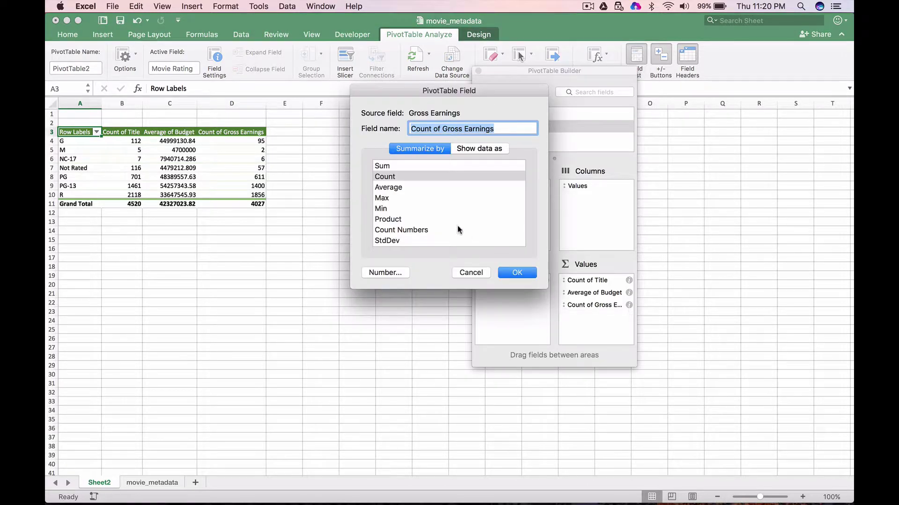
{"action": "left_click", "coordinate": [398, 187]}
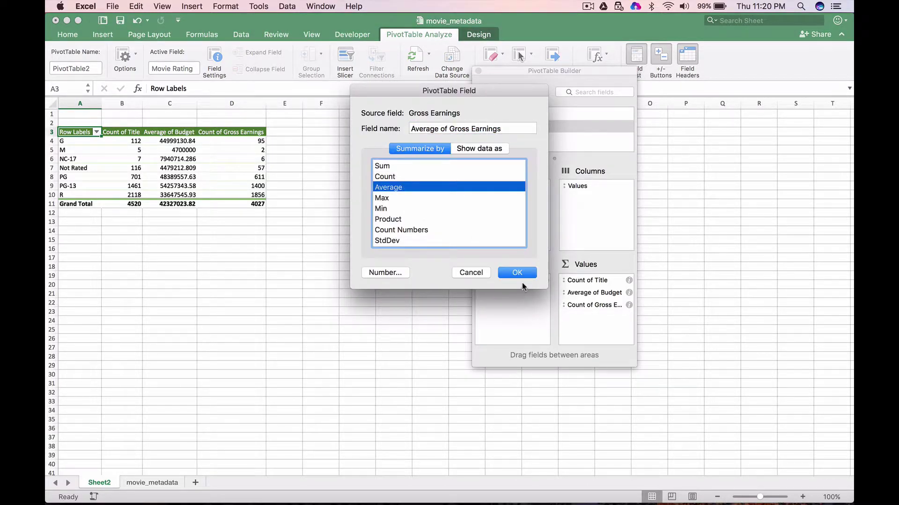
{"action": "left_click", "coordinate": [517, 272]}
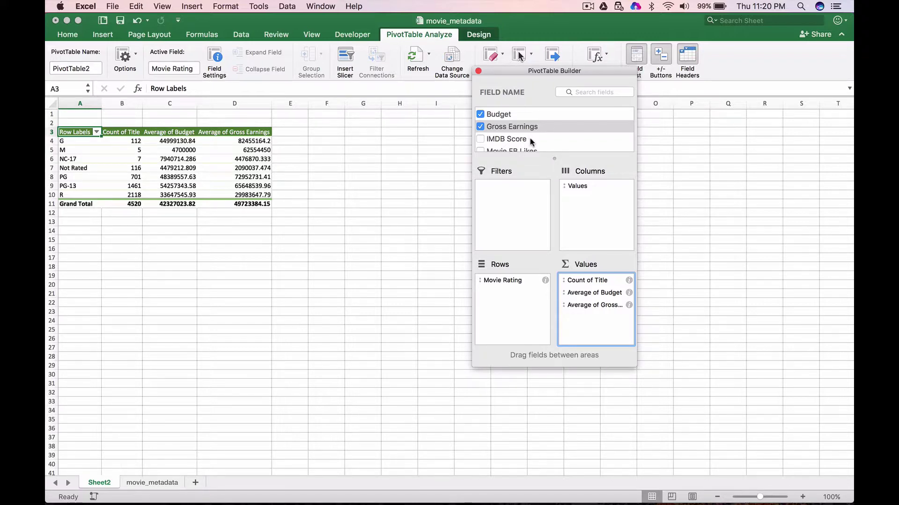
Nest Country under Movie Rating in the pivot rows
{"action": "scroll", "coordinate": [531, 141], "scroll_direction": "down", "scroll_amount": 8}
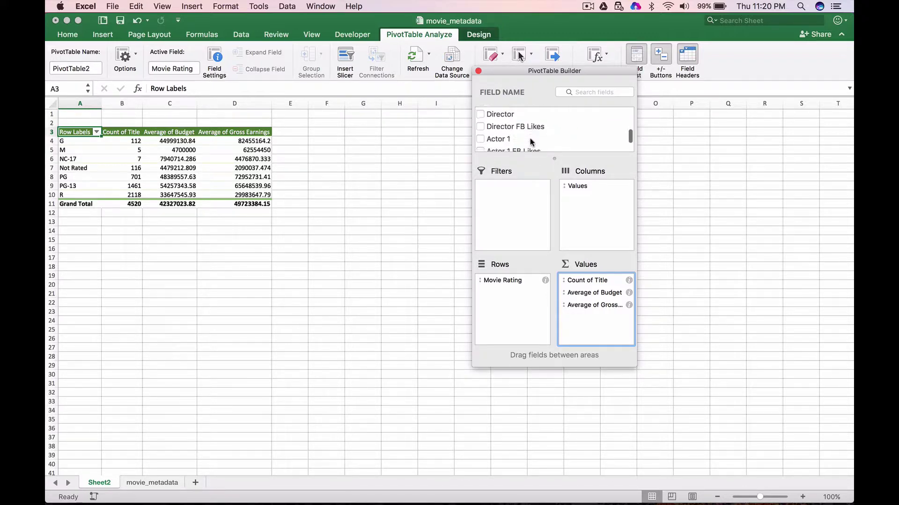
{"action": "scroll", "coordinate": [531, 141], "scroll_direction": "down", "scroll_amount": 3}
{"action": "scroll", "coordinate": [530, 142], "scroll_direction": "up", "scroll_amount": 3}
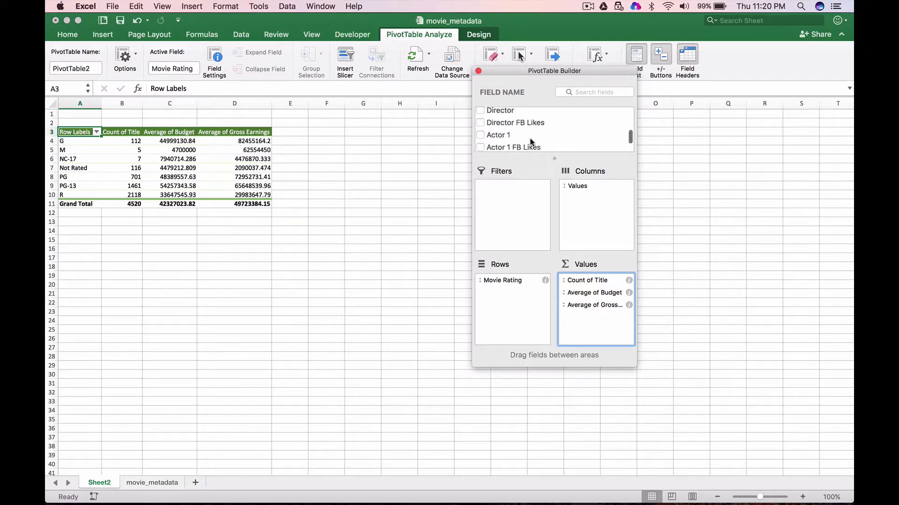
{"action": "scroll", "coordinate": [530, 139], "scroll_direction": "up", "scroll_amount": 10}
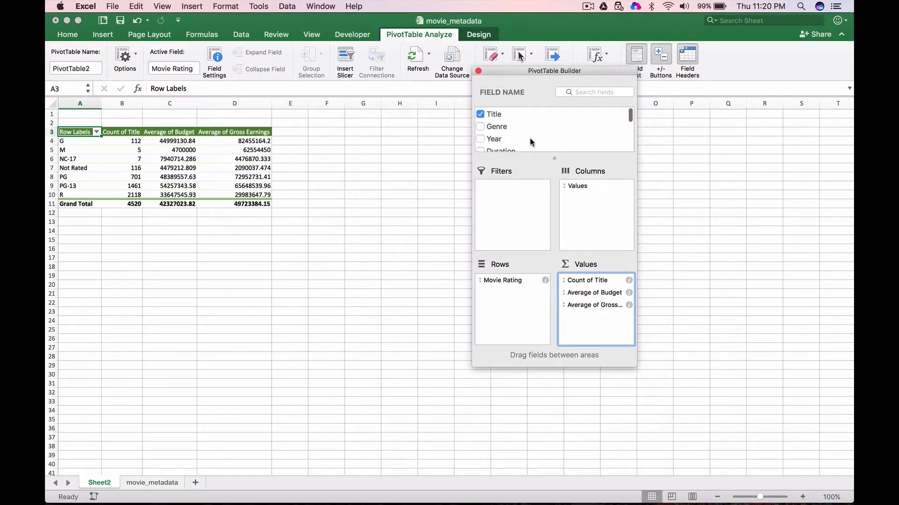
{"action": "scroll", "coordinate": [529, 138], "scroll_direction": "down", "scroll_amount": 3}
{"action": "left_click", "coordinate": [506, 135]}
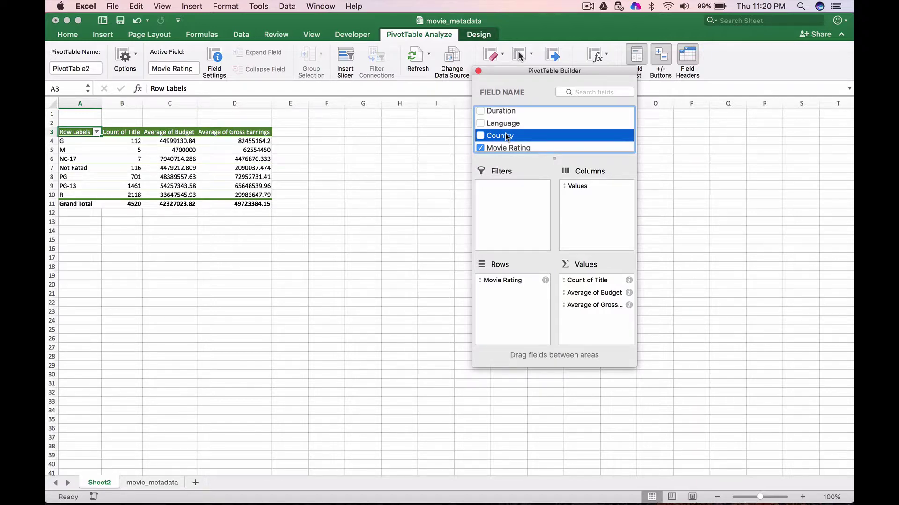
{"action": "left_click_drag", "start_coordinate": [506, 136], "coordinate": [513, 293]}
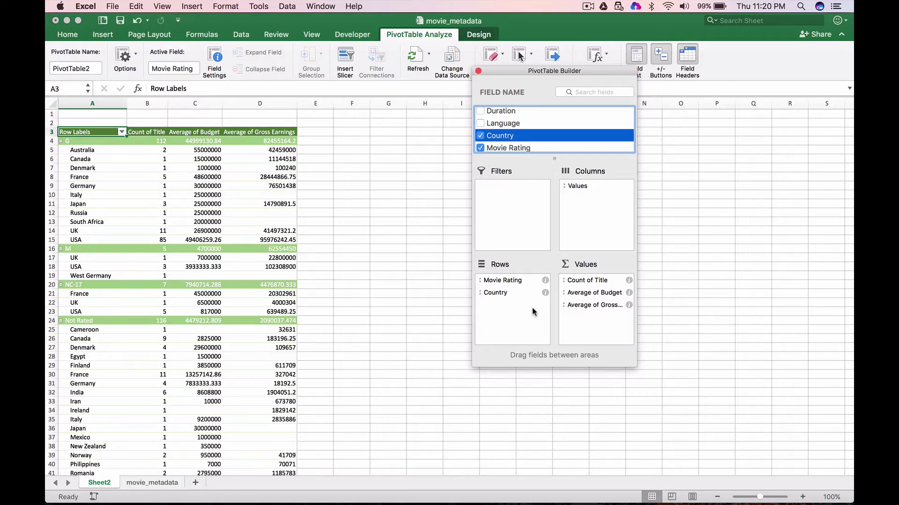
{"action": "left_click", "coordinate": [628, 305]}
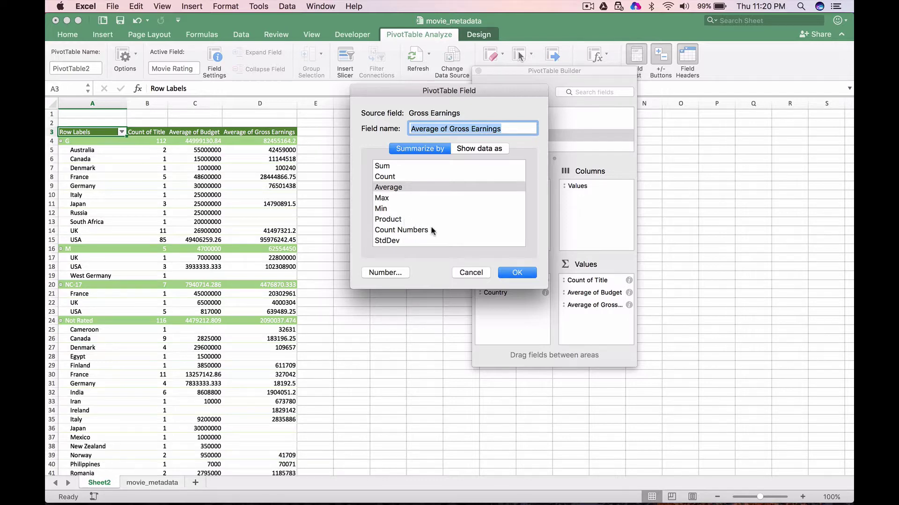
{"action": "left_click", "coordinate": [464, 272]}
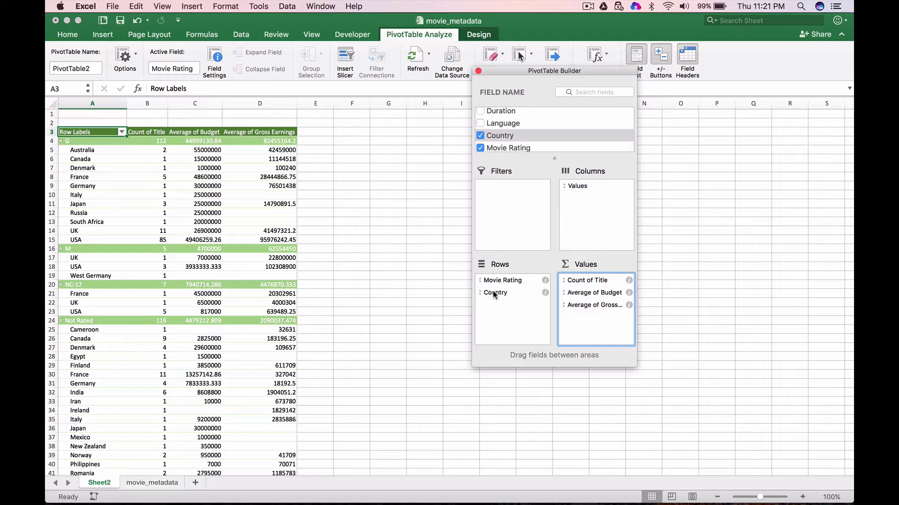
Make Country a report filter showing only USA, leaving 3481 titles
{"action": "left_click_drag", "start_coordinate": [494, 294], "coordinate": [508, 189]}
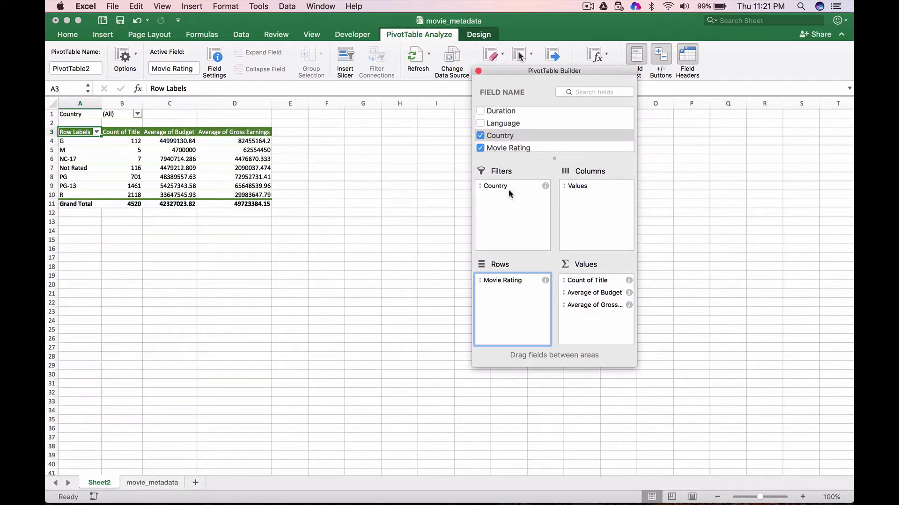
{"action": "left_click", "coordinate": [138, 115]}
{"action": "left_click", "coordinate": [138, 115]}
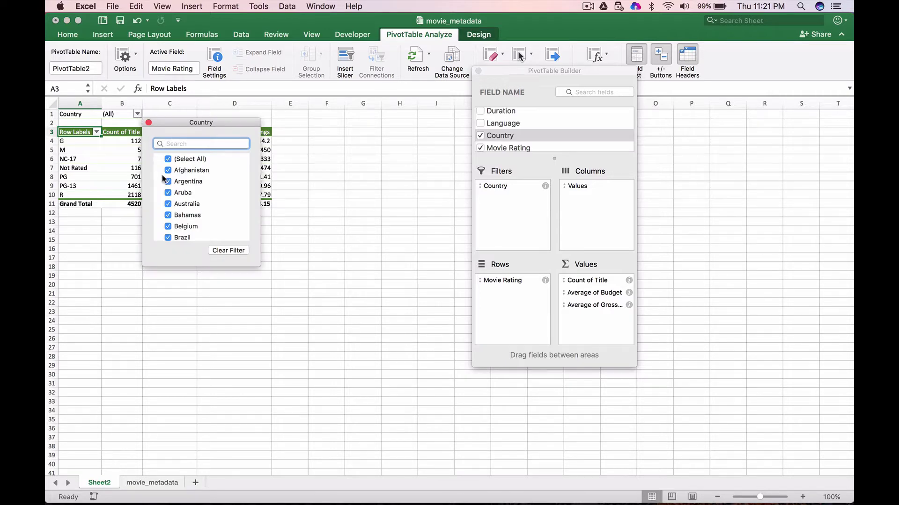
{"action": "scroll", "coordinate": [173, 190], "scroll_direction": "down", "scroll_amount": 10}
{"action": "scroll", "coordinate": [173, 190], "scroll_direction": "up", "scroll_amount": 10}
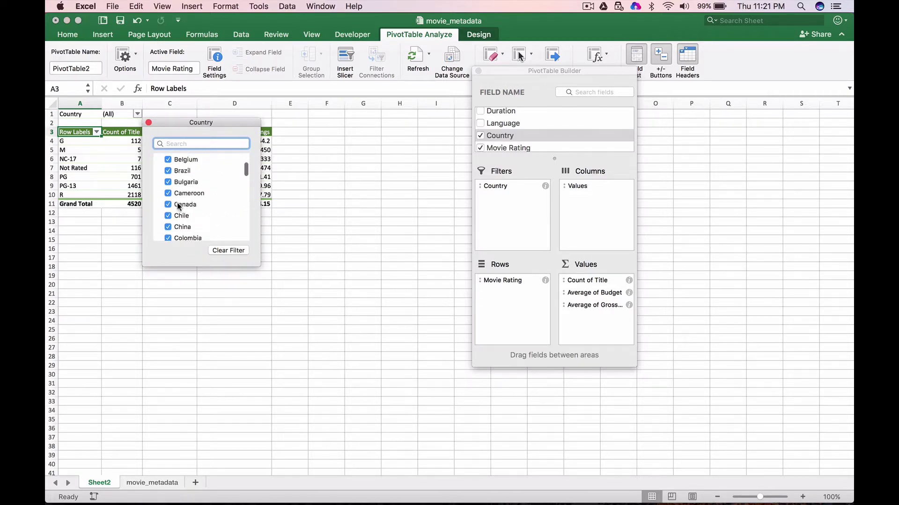
{"action": "left_click", "coordinate": [168, 159]}
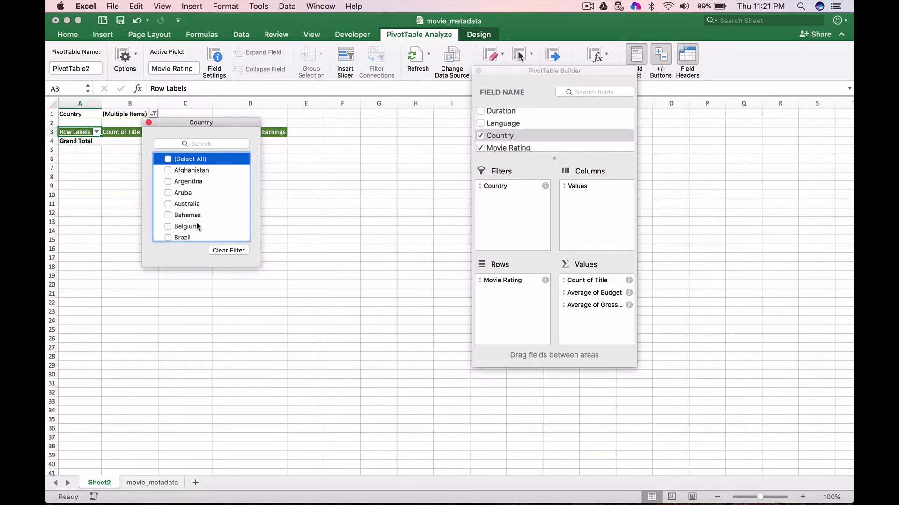
{"action": "scroll", "coordinate": [196, 223], "scroll_direction": "down", "scroll_amount": 5}
{"action": "scroll", "coordinate": [195, 223], "scroll_direction": "down", "scroll_amount": 10}
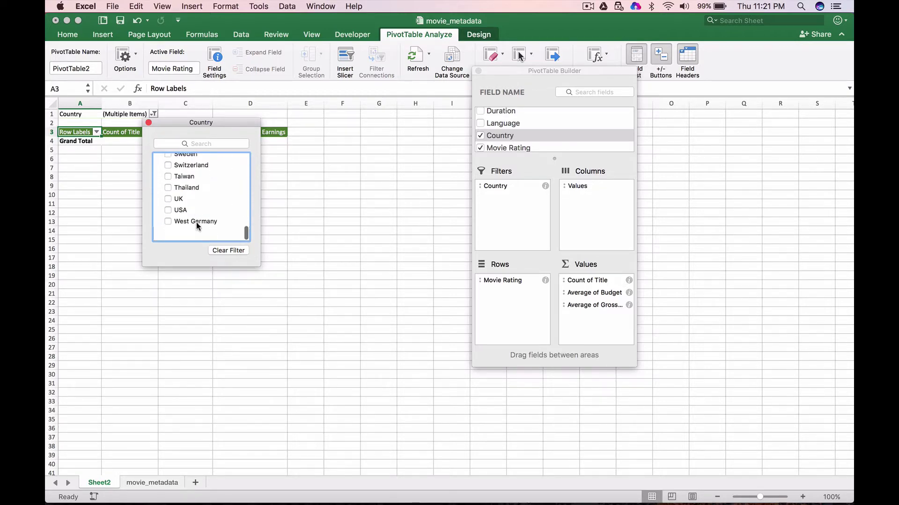
{"action": "left_click", "coordinate": [167, 225]}
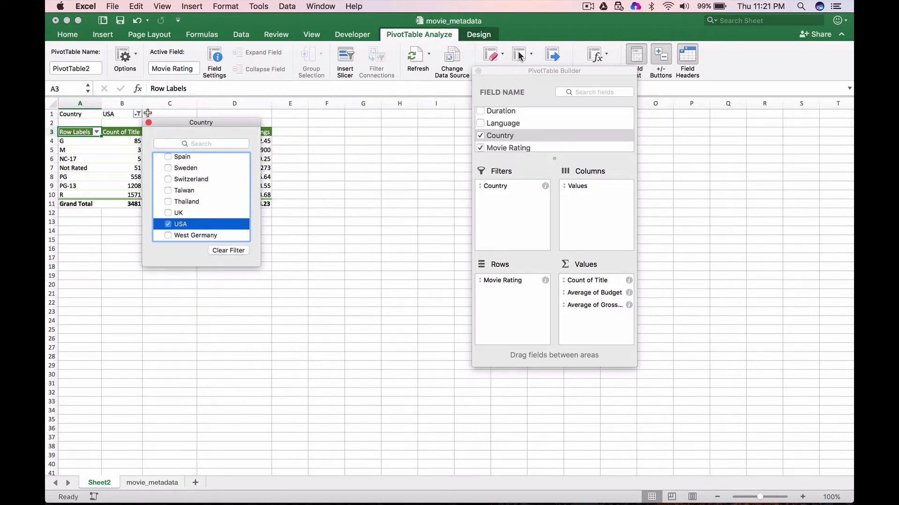
{"action": "left_click_drag", "start_coordinate": [164, 124], "coordinate": [335, 260]}
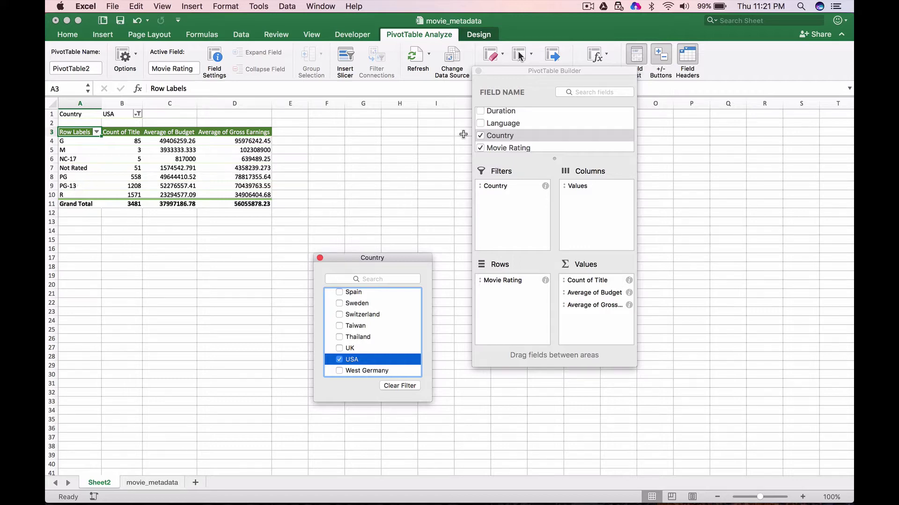
{"action": "scroll", "coordinate": [514, 148], "scroll_direction": "down", "scroll_amount": 5}
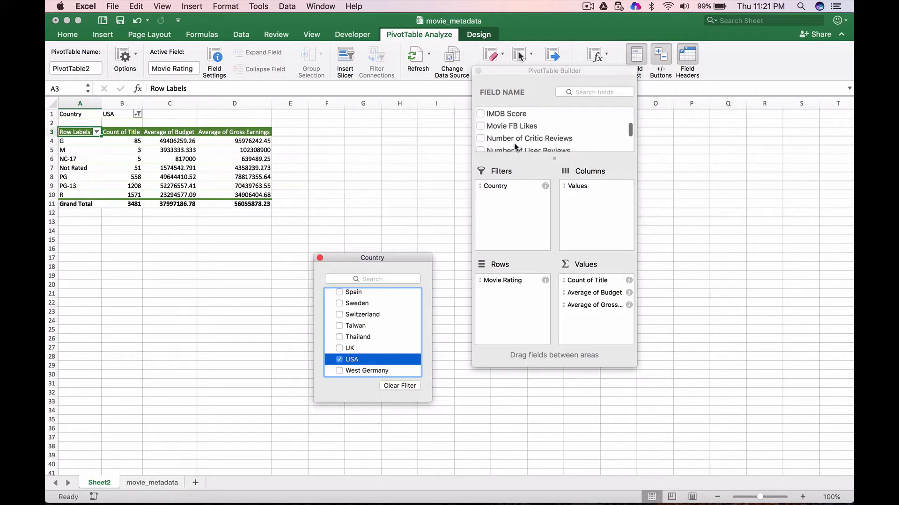
{"action": "scroll", "coordinate": [516, 131], "scroll_direction": "up", "scroll_amount": 5}
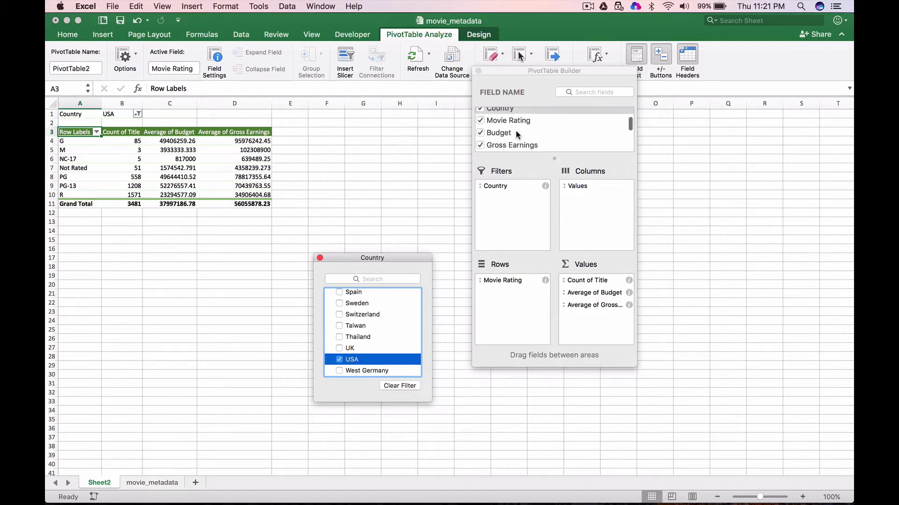
{"action": "scroll", "coordinate": [516, 132], "scroll_direction": "up", "scroll_amount": 3}
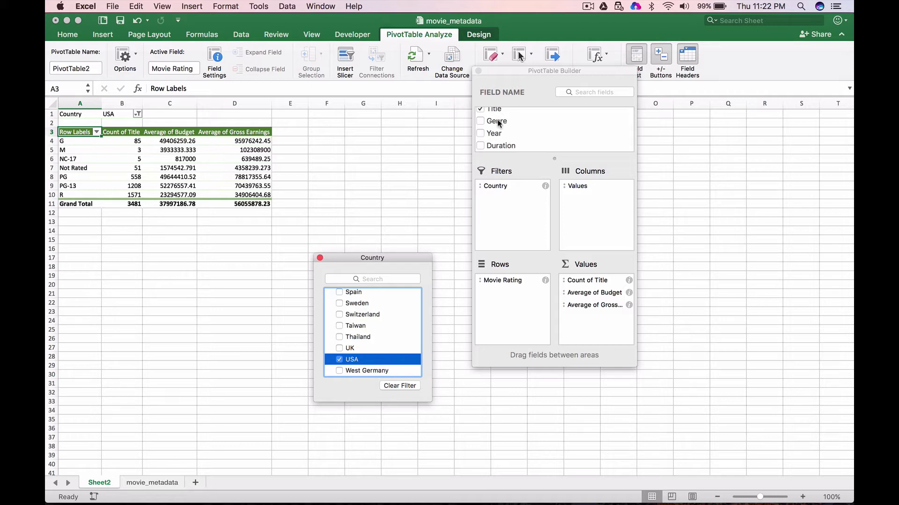
{"action": "left_click_drag", "start_coordinate": [499, 122], "coordinate": [521, 291]}
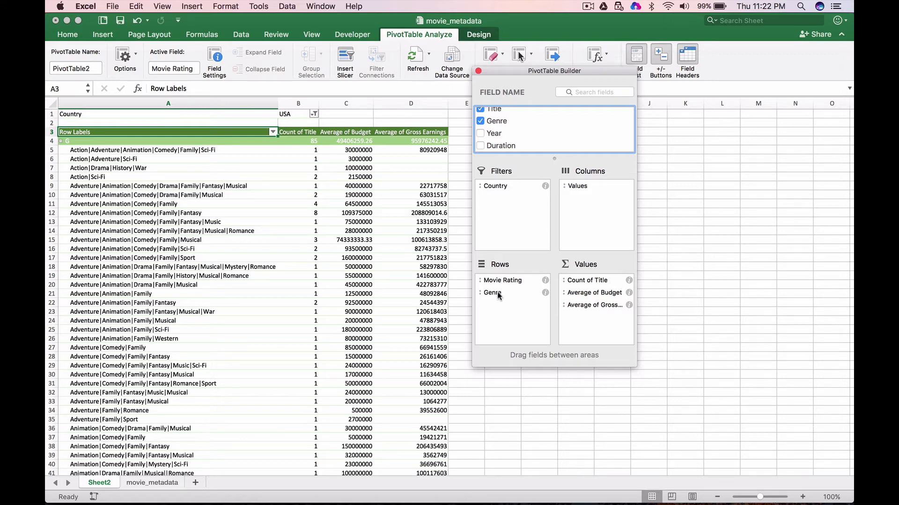
{"action": "left_click_drag", "start_coordinate": [499, 294], "coordinate": [524, 140]}
{"action": "scroll", "coordinate": [528, 136], "scroll_direction": "down", "scroll_amount": 2}
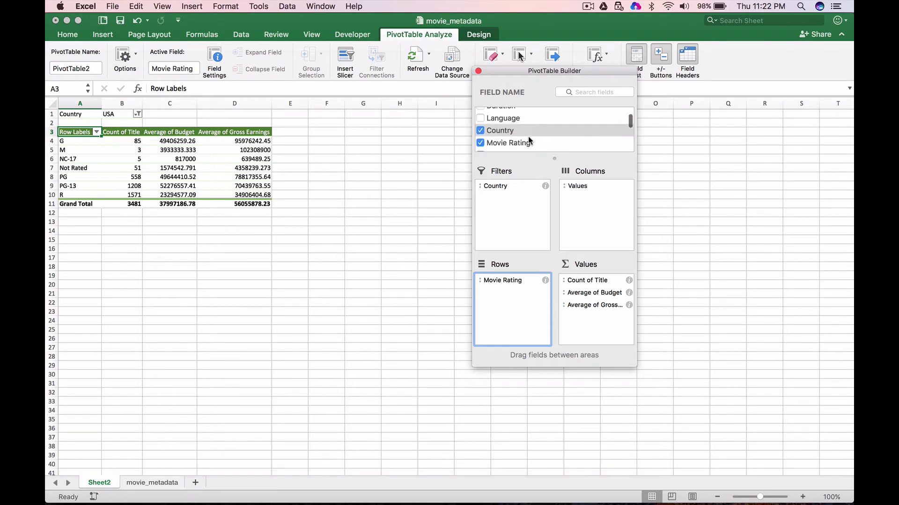
Add Duration to the values summarized by Average, 108.2883012 overall
{"action": "mouse_move", "coordinate": [510, 114]}
{"action": "left_mouse_down"}
{"action": "mouse_move", "coordinate": [563, 199]}
{"action": "mouse_move", "coordinate": [601, 291]}
{"action": "left_mouse_up"}
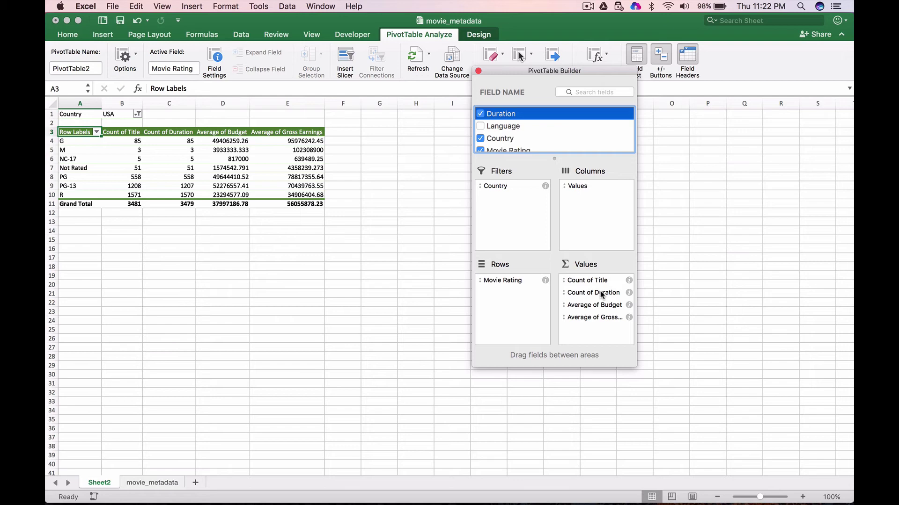
{"action": "left_click", "coordinate": [629, 294]}
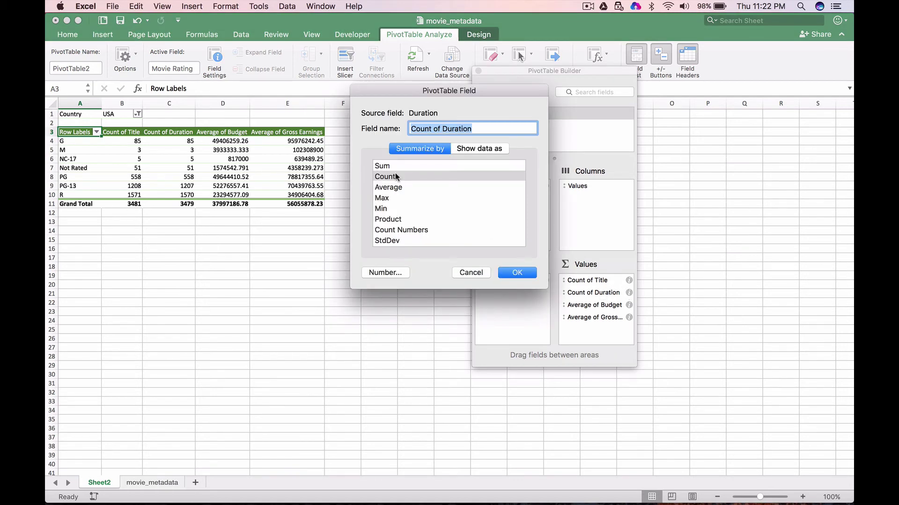
{"action": "left_click", "coordinate": [389, 187]}
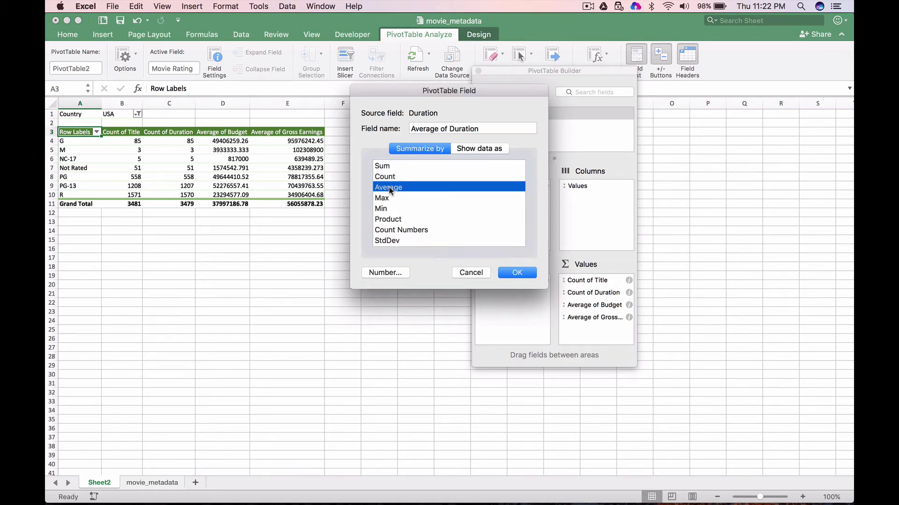
{"action": "left_click", "coordinate": [517, 272]}
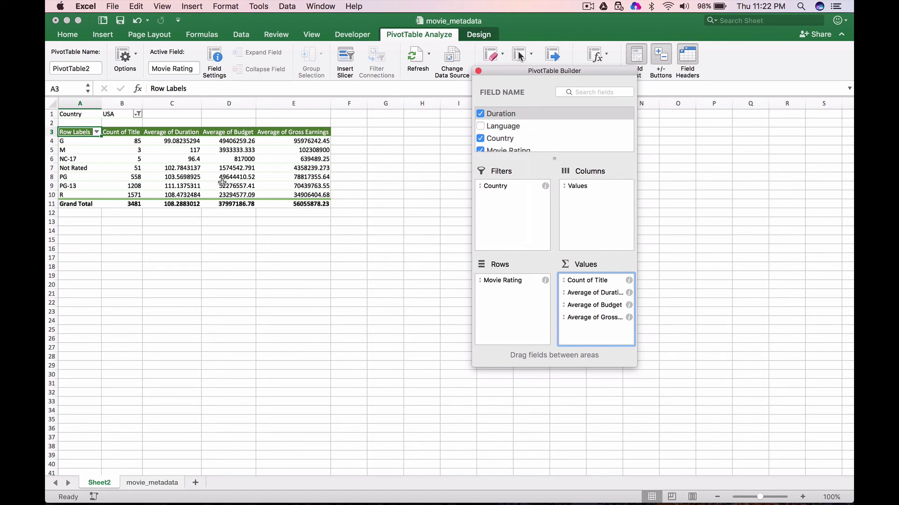